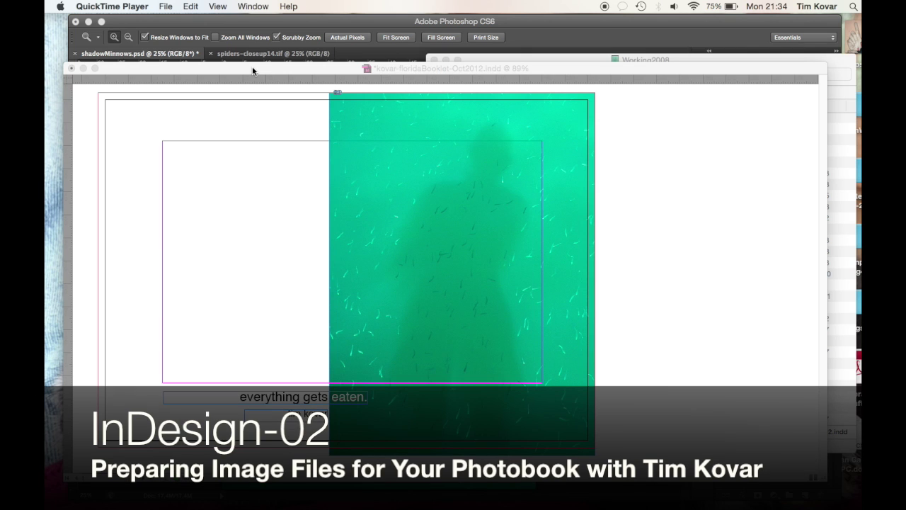
# Bring the InDesign booklet page with the green minnow cover photo to the front
pyautogui.click(252, 70)
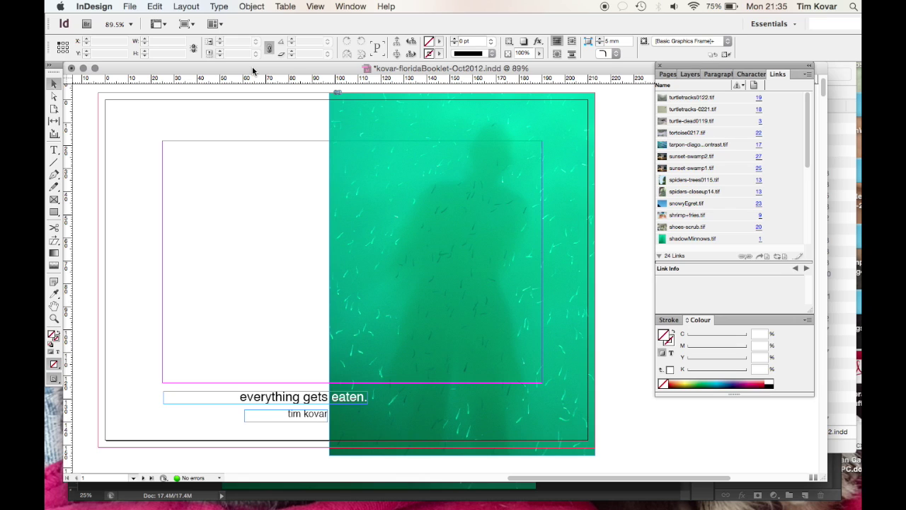
pyautogui.click(461, 274)
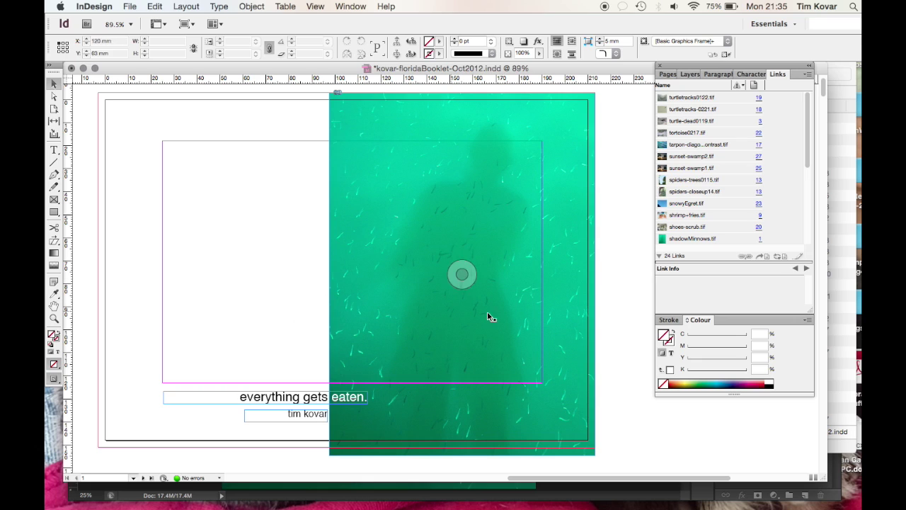
pyautogui.click(577, 309)
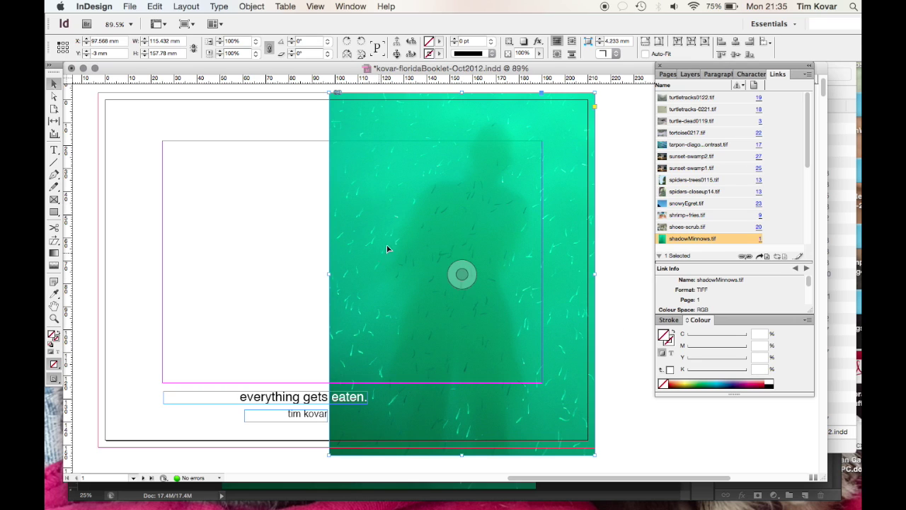
pyautogui.click(271, 399)
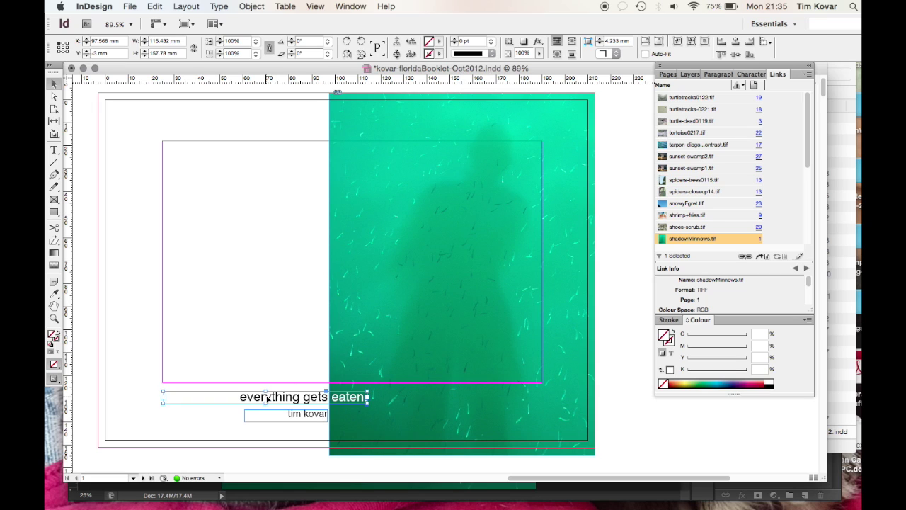
pyautogui.click(266, 422)
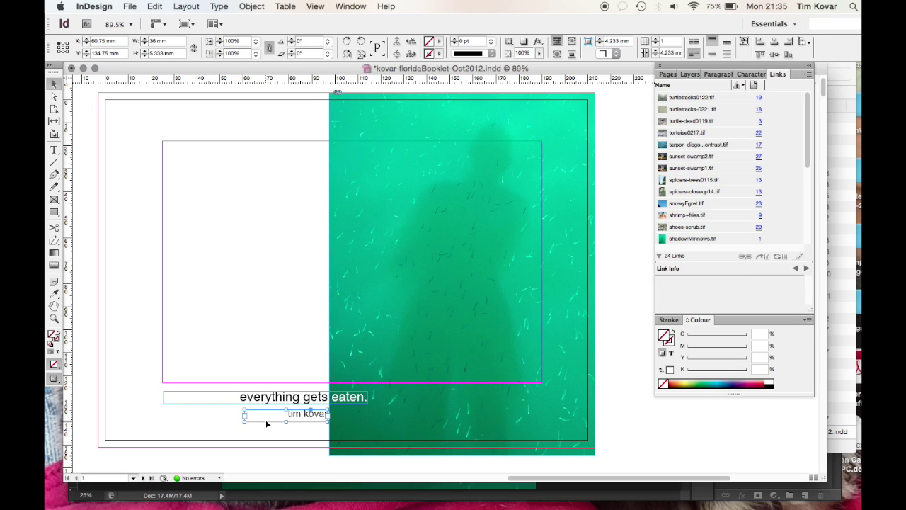
pyautogui.click(465, 204)
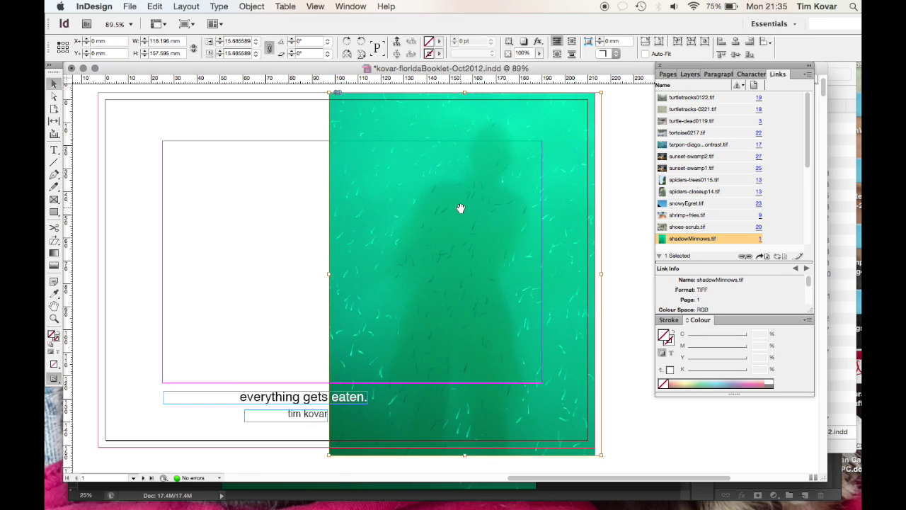
# Delete the minnow photo from the cover frame, then undo to restore it
pyautogui.press('Delete')
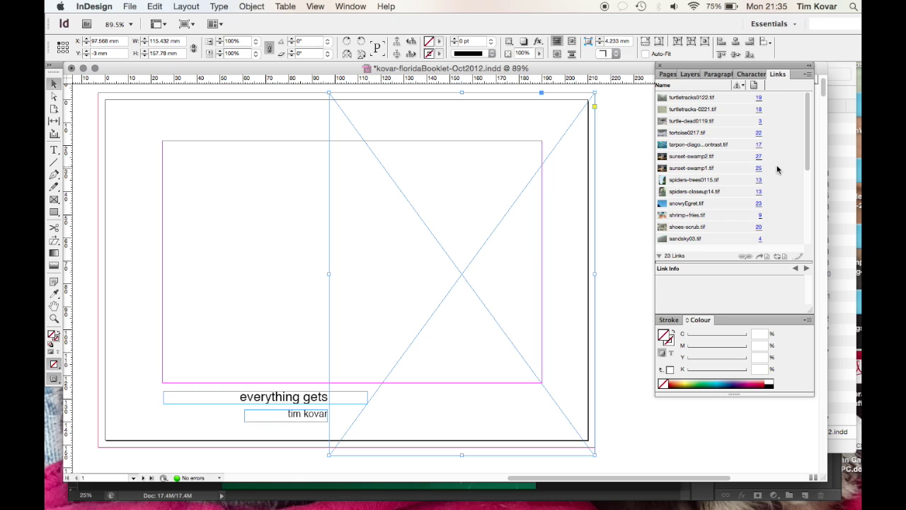
pyautogui.scroll(-5, 778, 168)
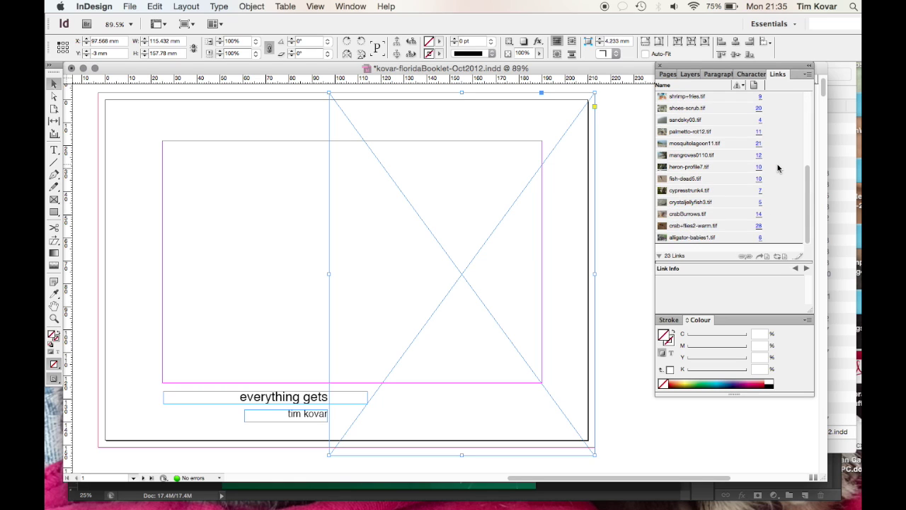
pyautogui.scroll(5, 777, 167)
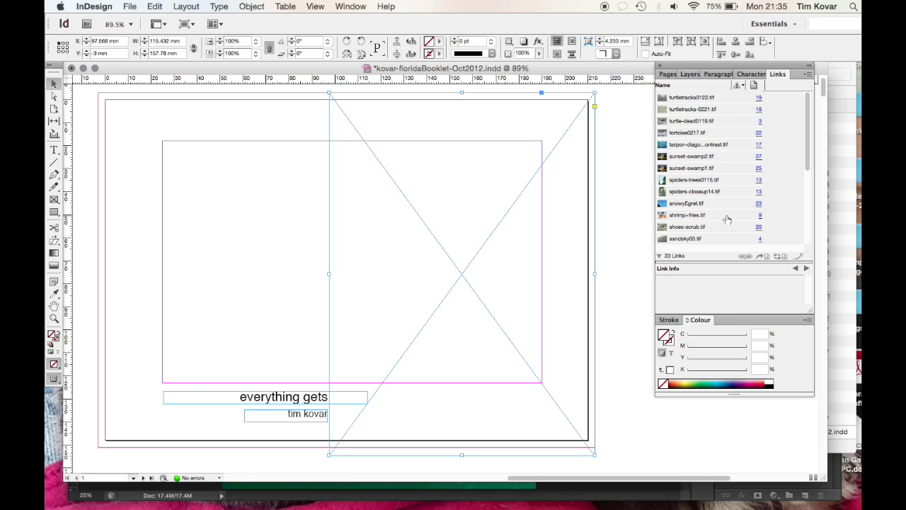
pyautogui.scroll(-3, 725, 219)
pyautogui.scroll(-2, 727, 219)
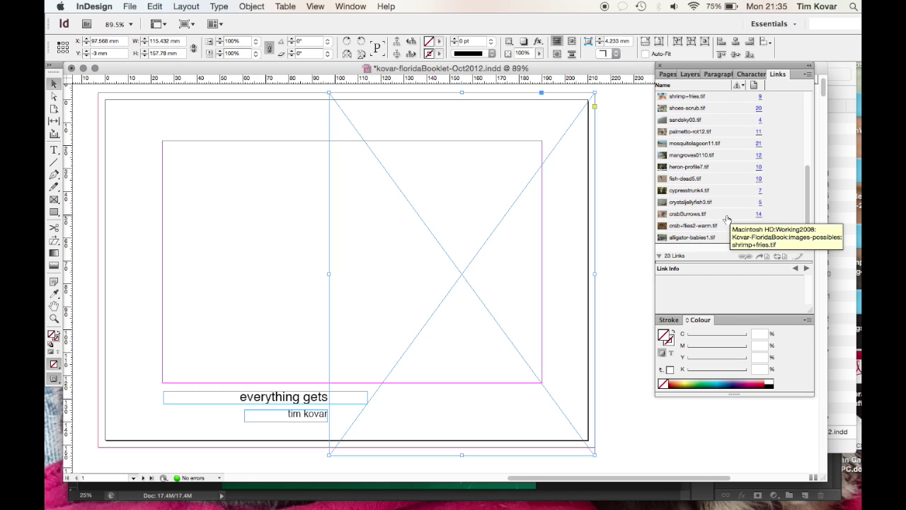
pyautogui.scroll(4, 727, 219)
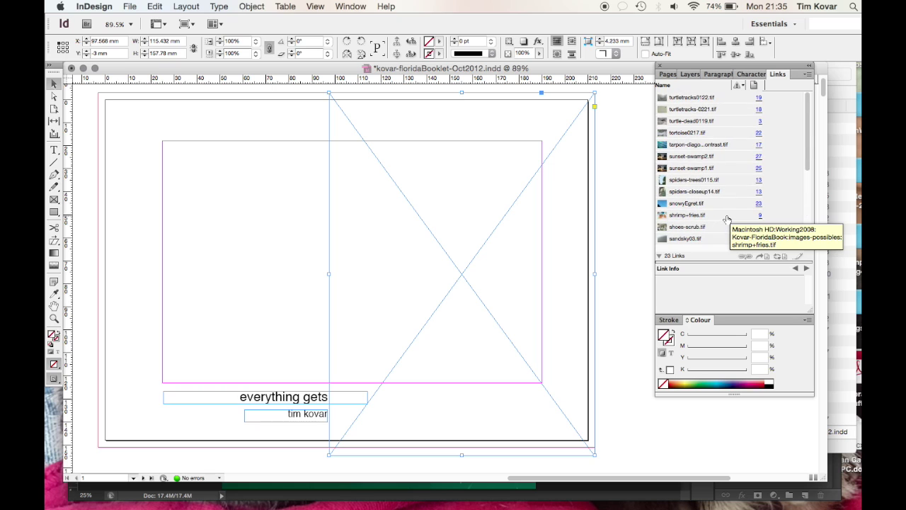
pyautogui.press('super+z')
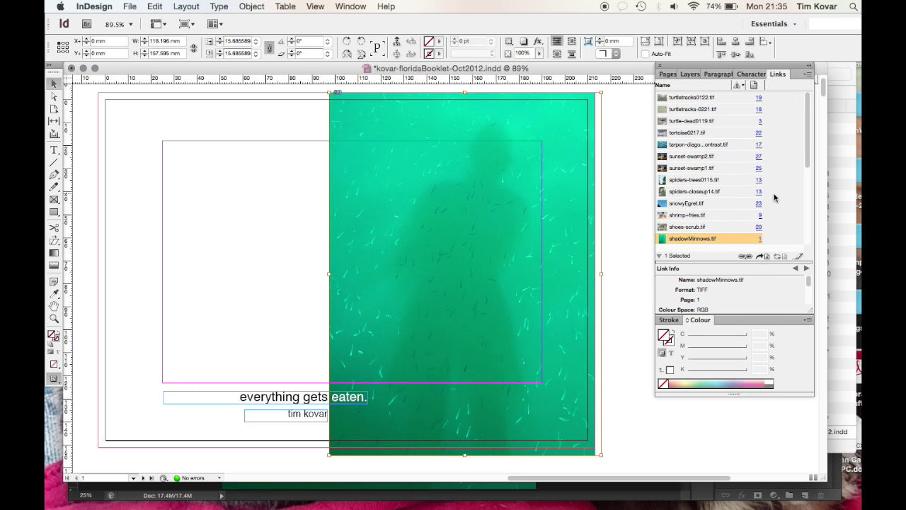
pyautogui.scroll(-3, 775, 197)
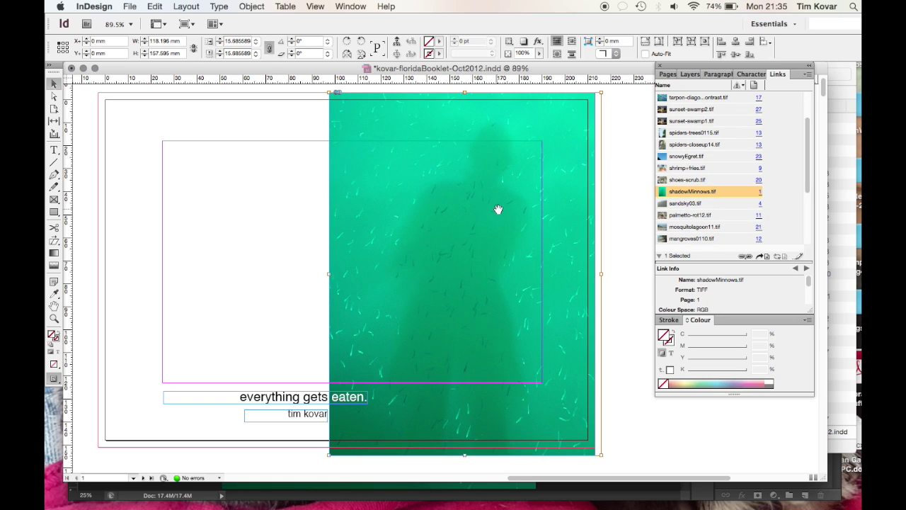
# Fit the frame to the photo, delete the photo again, and switch to Photoshop
pyautogui.press('alt+super+c')
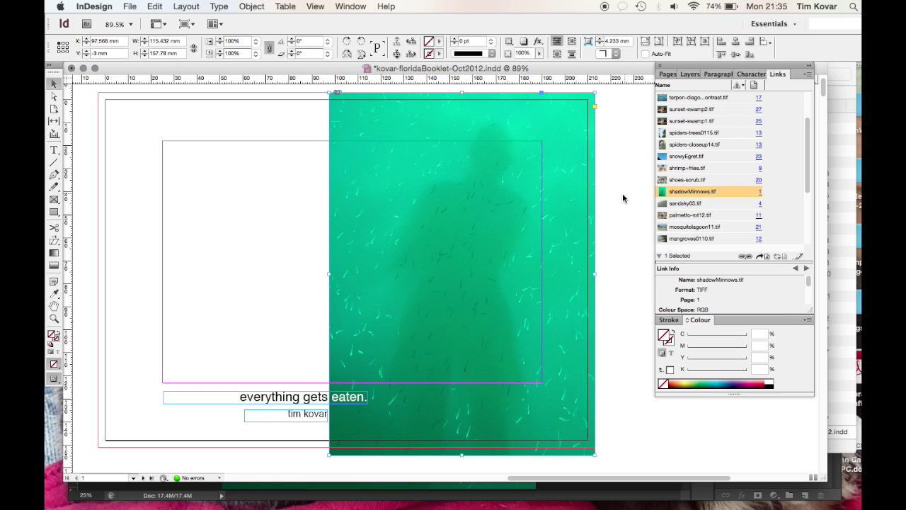
pyautogui.click(621, 197)
pyautogui.click(562, 194)
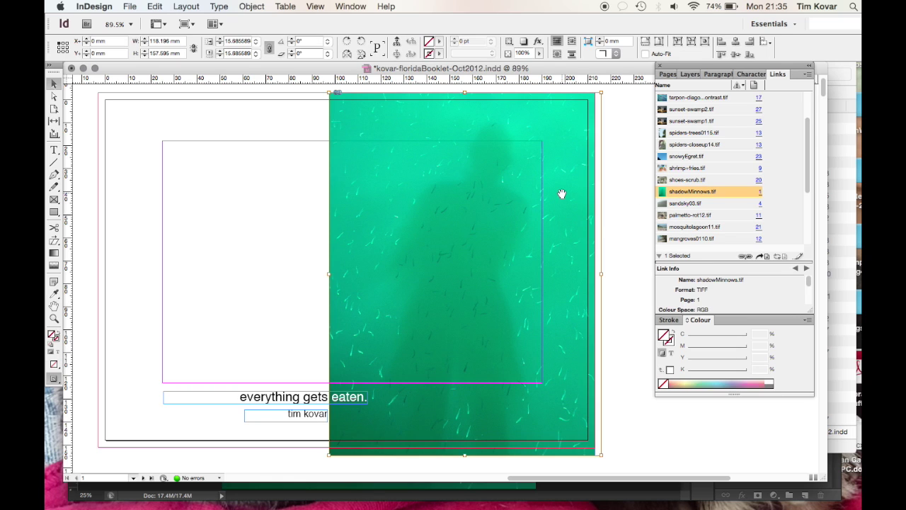
pyautogui.press('Delete')
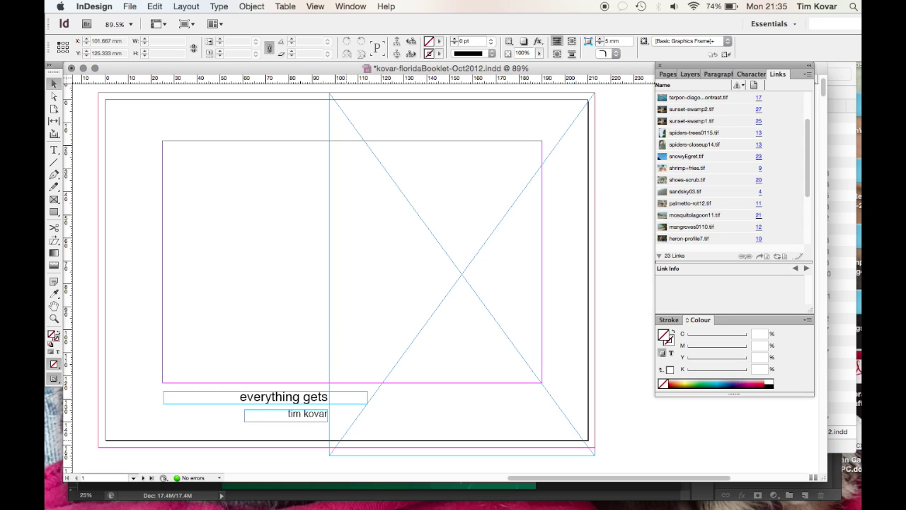
pyautogui.moveTo(345, 507)
pyautogui.click(322, 506)
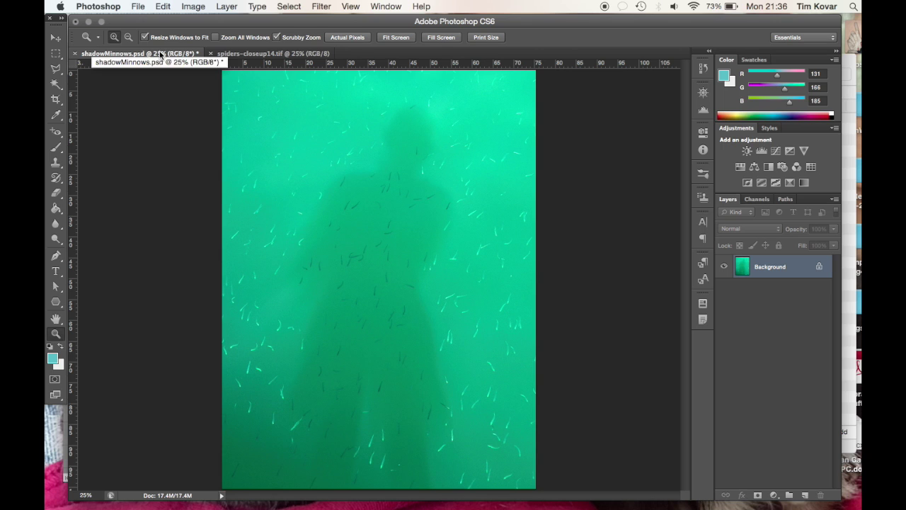
pyautogui.click(162, 7)
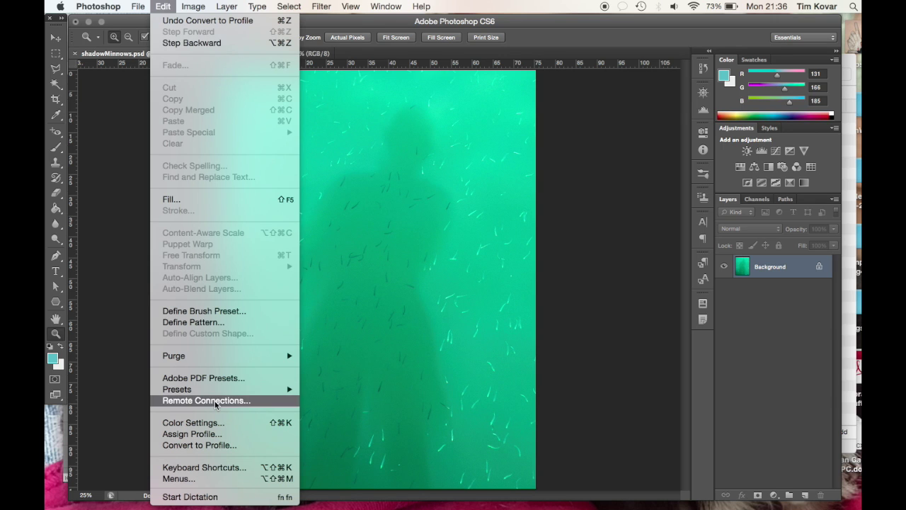
# Convert shadowMinnows.psd from ProPhoto RGB to the Adobe RGB (1998) profile
pyautogui.click(218, 446)
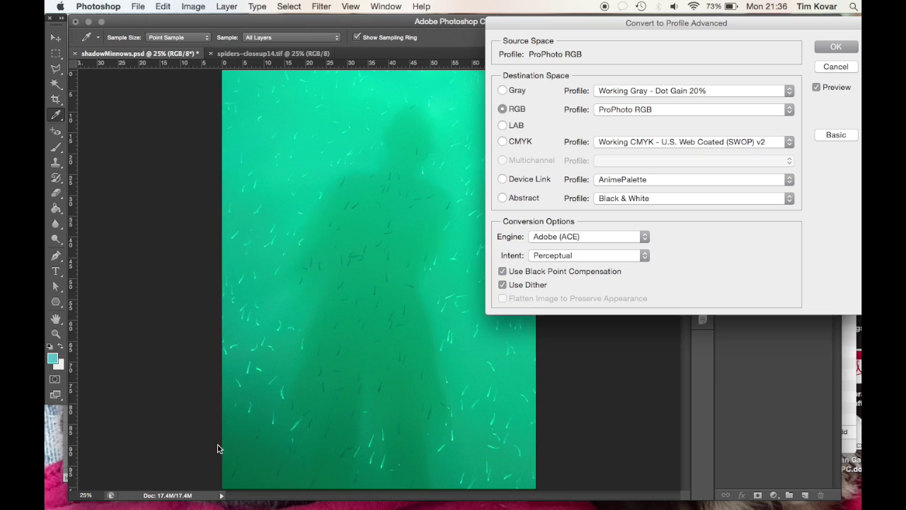
pyautogui.click(674, 110)
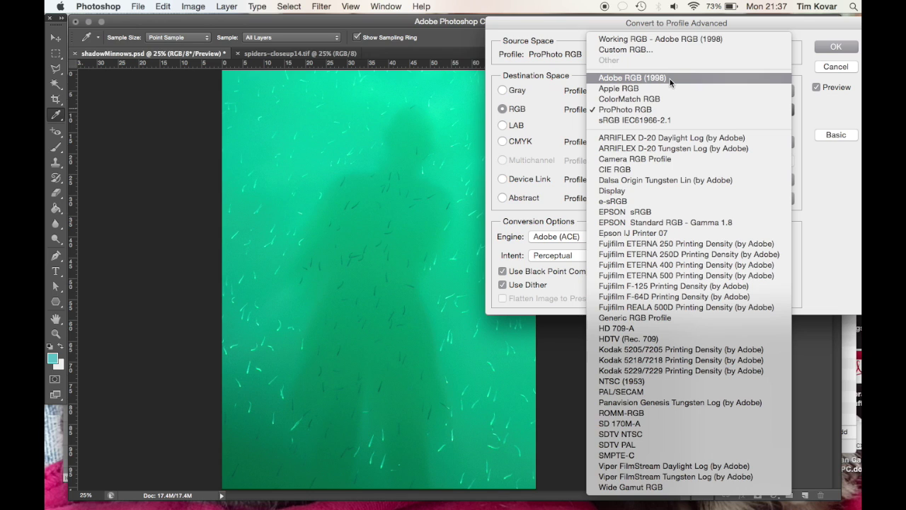
pyautogui.click(670, 79)
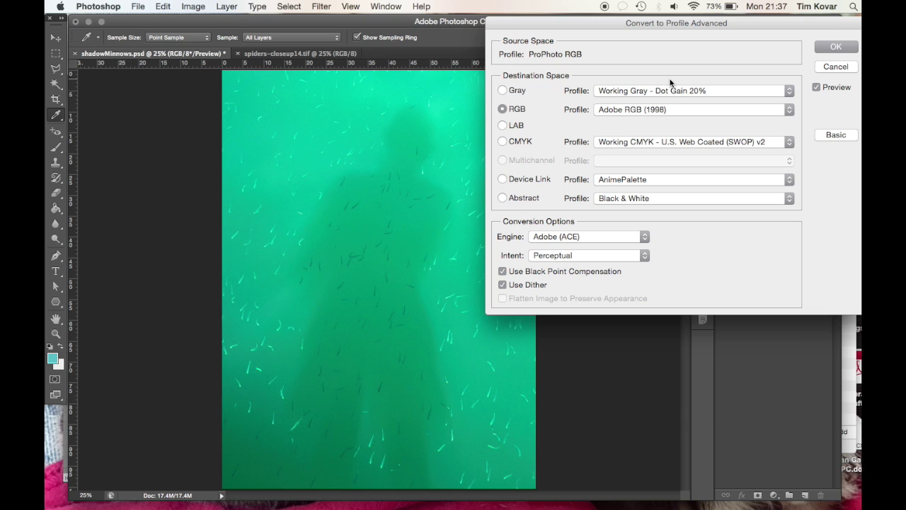
pyautogui.click(839, 48)
pyautogui.press('z')
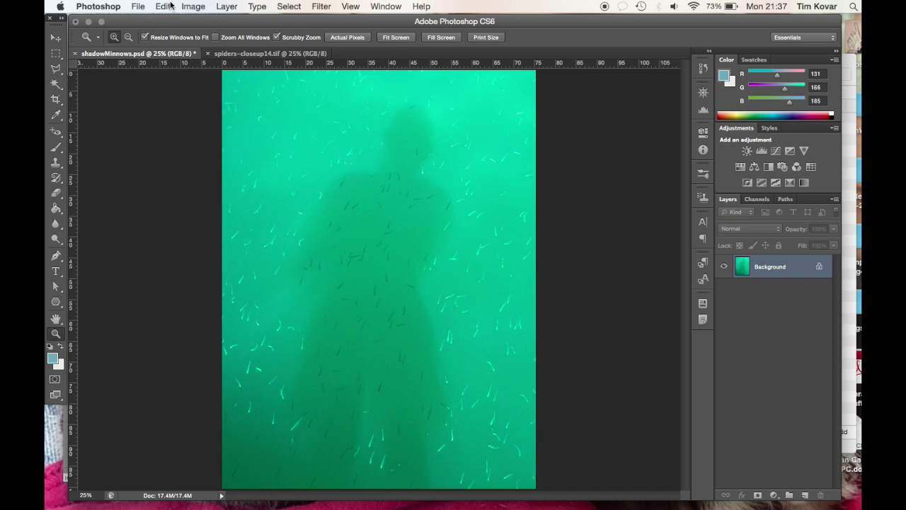
pyautogui.click(199, 7)
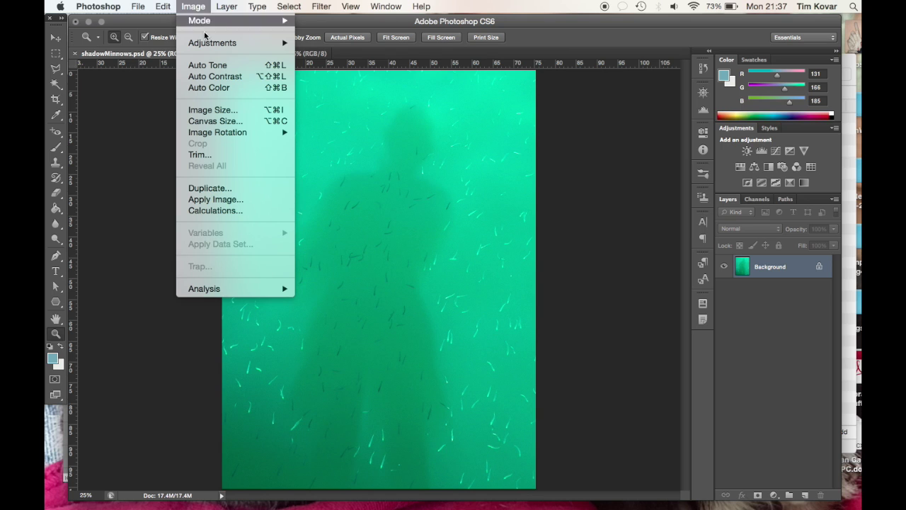
# Set the photo's resolution to 300 ppi without resampling, keeping 2136 × 2848 pixels
pyautogui.click(218, 112)
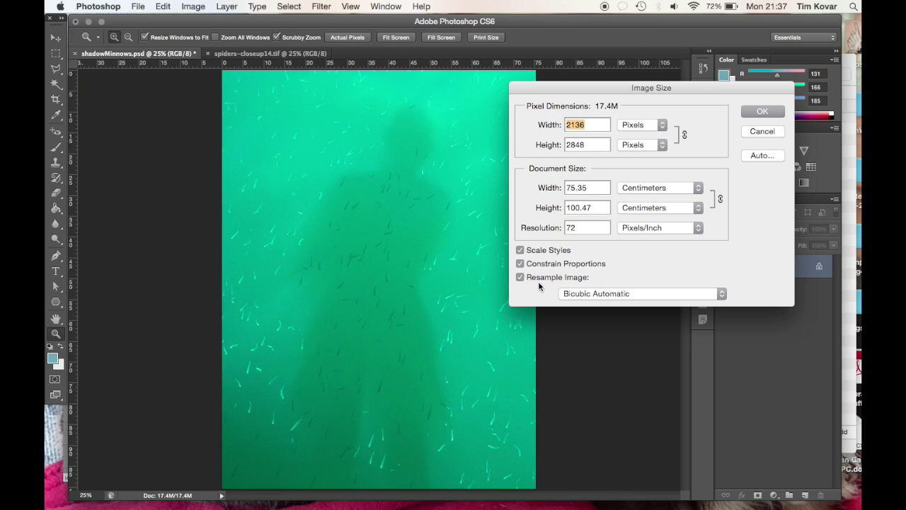
pyautogui.click(520, 277)
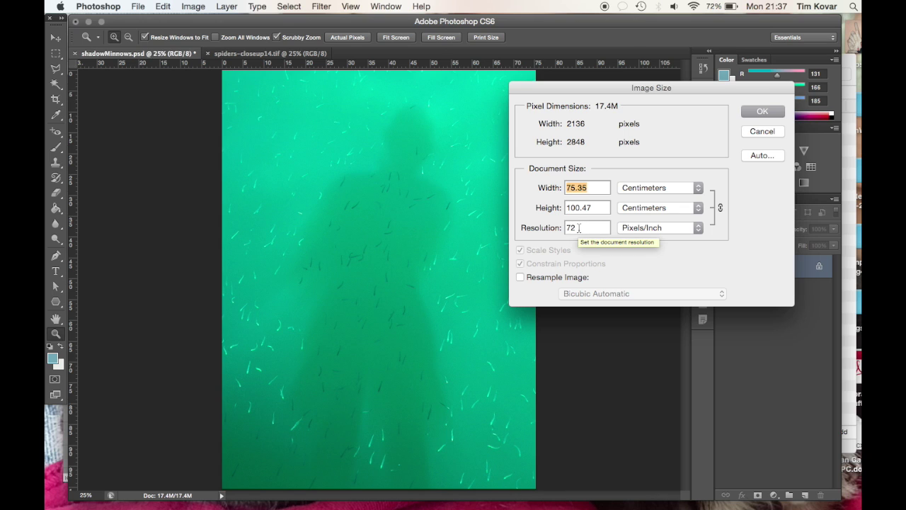
pyautogui.moveTo(579, 228); pyautogui.dragTo(561, 230)
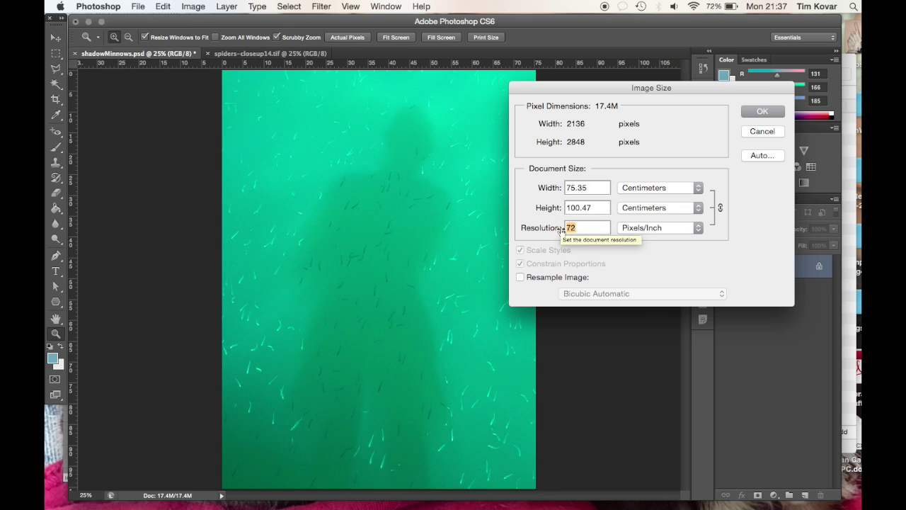
pyautogui.write('300')
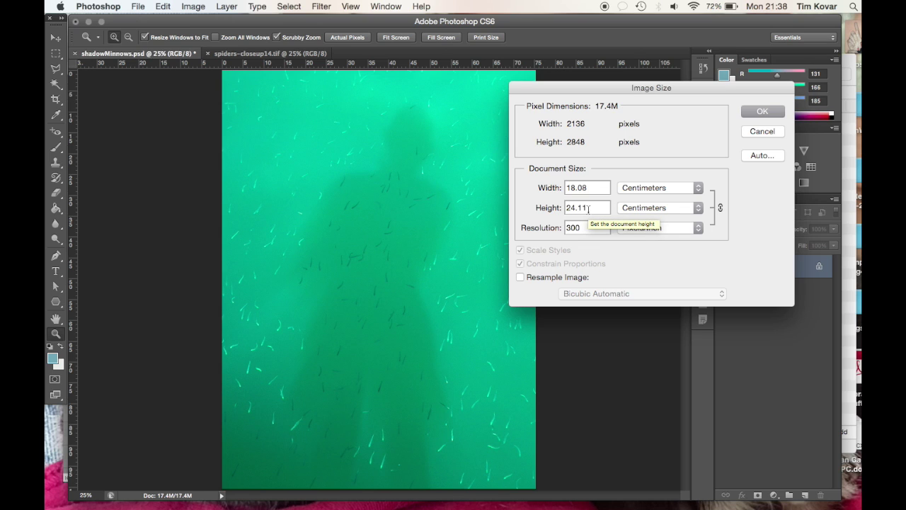
pyautogui.click(521, 278)
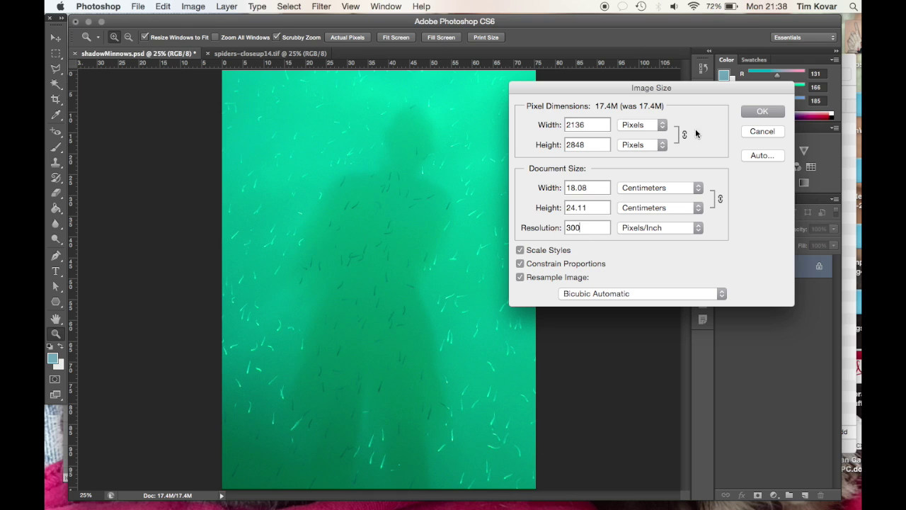
pyautogui.click(756, 113)
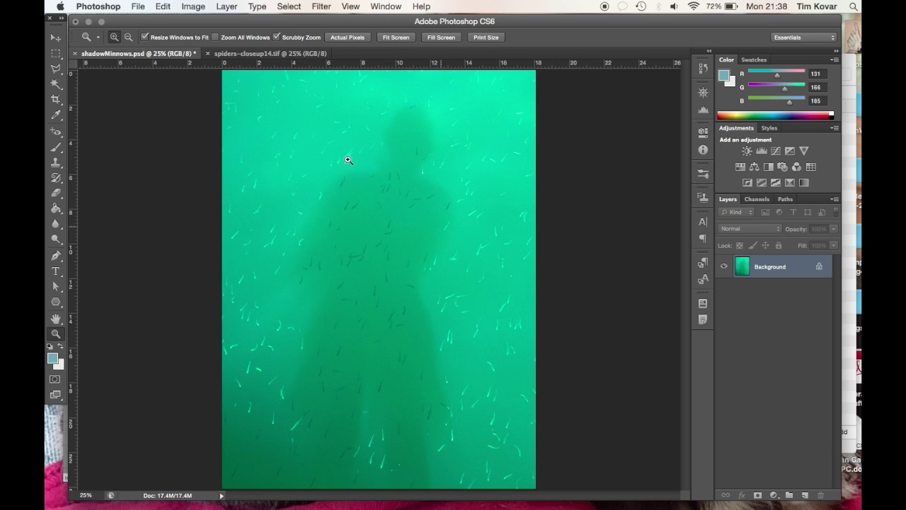
# Start a Save As named shadowMinnows02 in the images folder
pyautogui.click(139, 7)
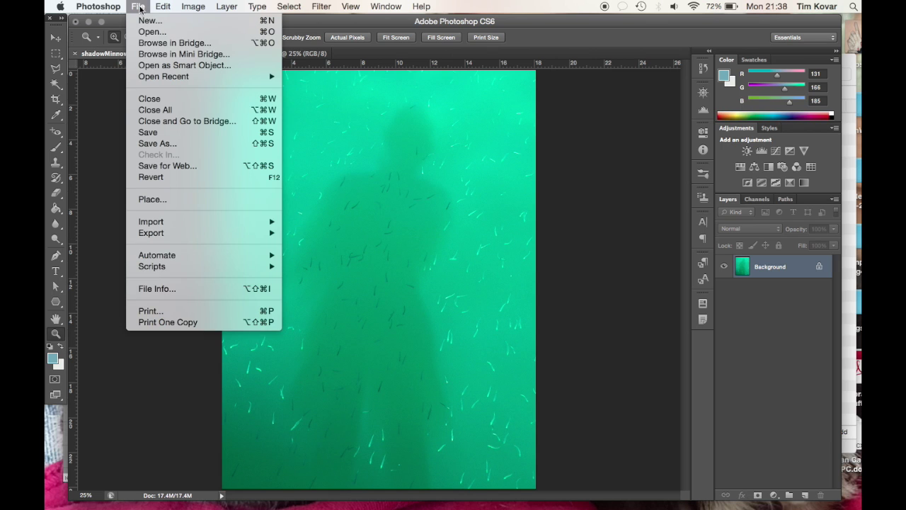
pyautogui.click(158, 143)
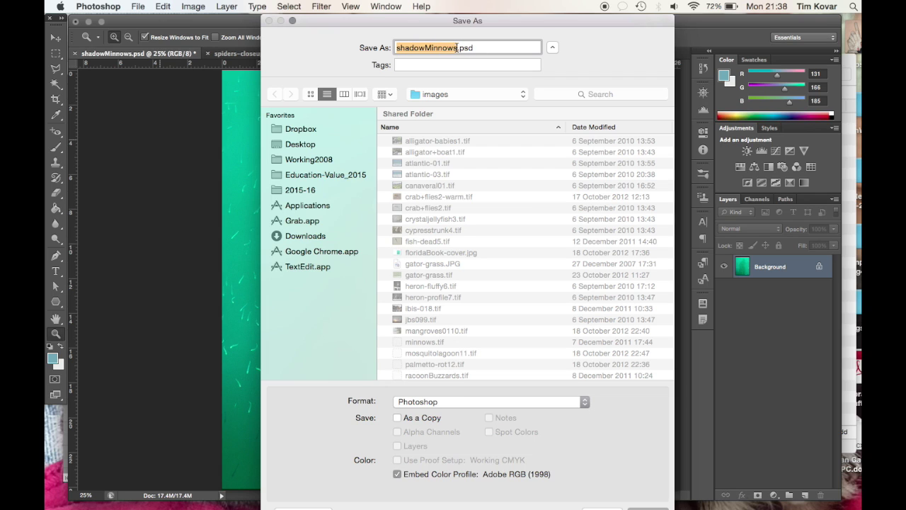
pyautogui.click(457, 47)
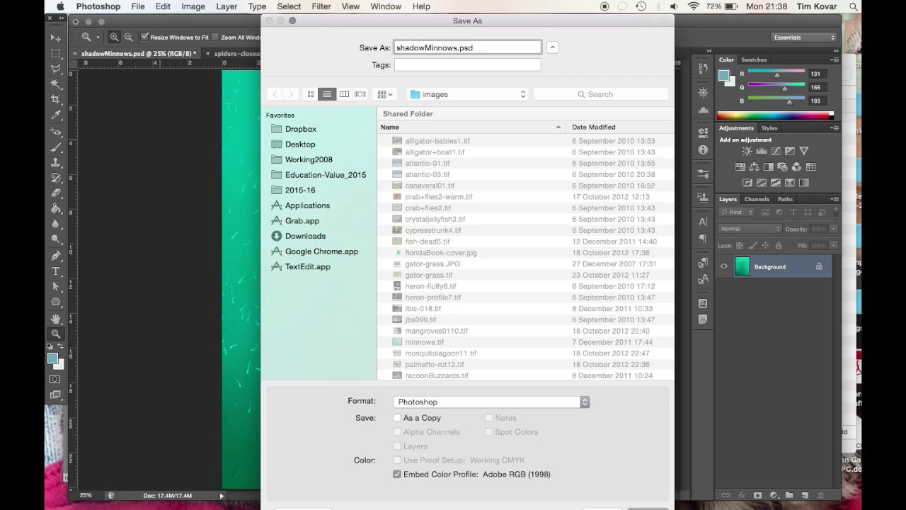
pyautogui.write('02')
pyautogui.click(498, 96)
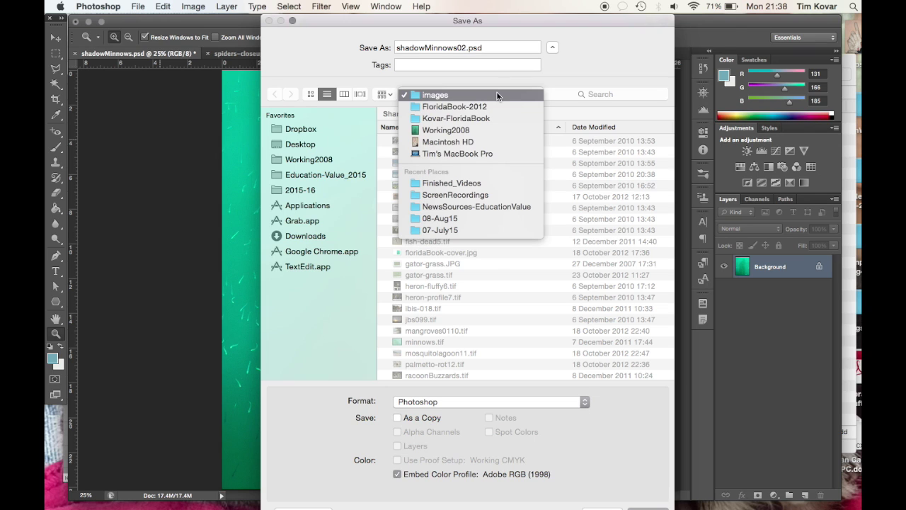
pyautogui.click(439, 96)
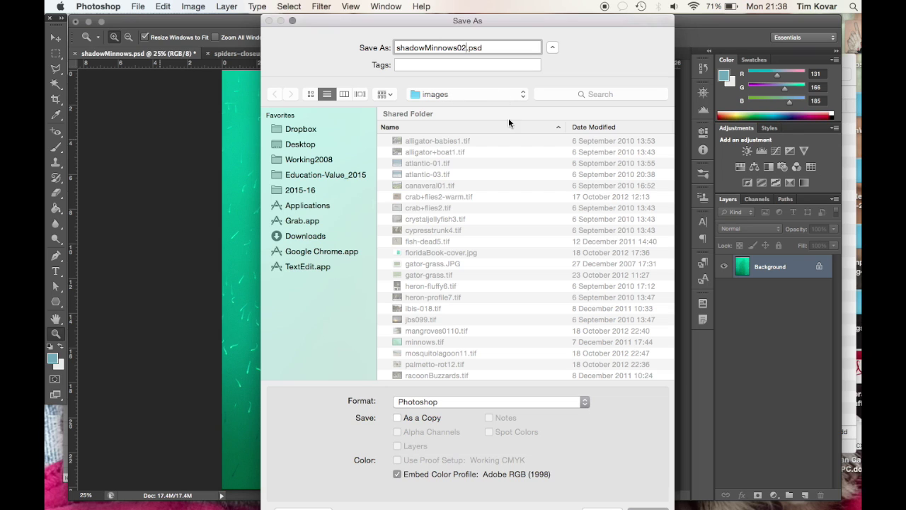
pyautogui.click(568, 401)
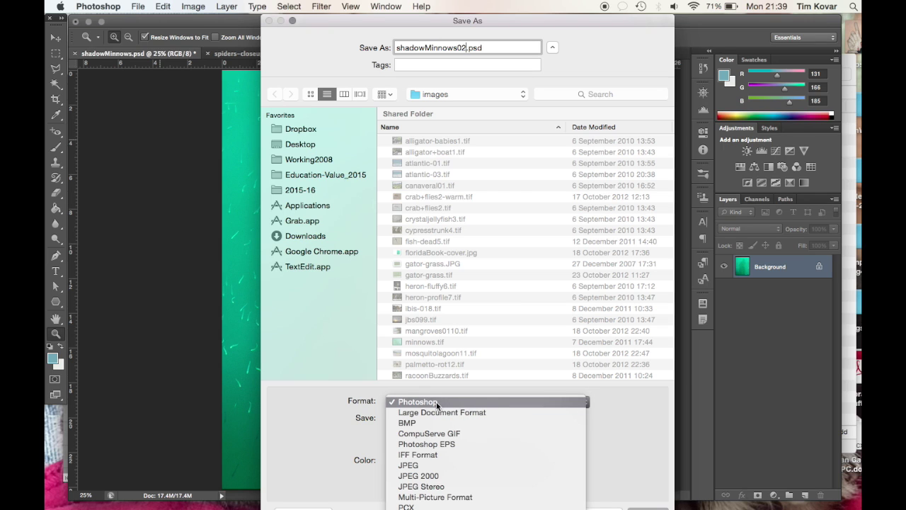
# Save the photo in TIFF format as shadowMinnows02.tif with no image compression
pyautogui.moveTo(425, 504)
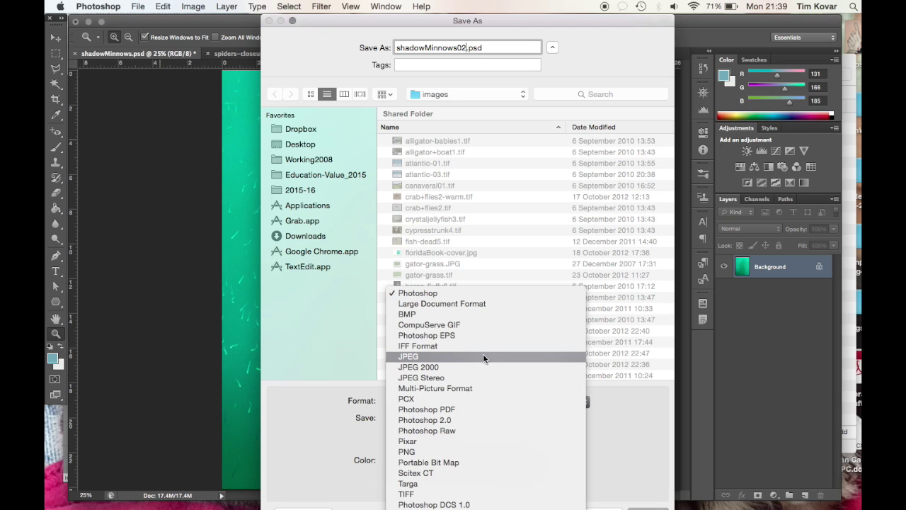
pyautogui.click(429, 495)
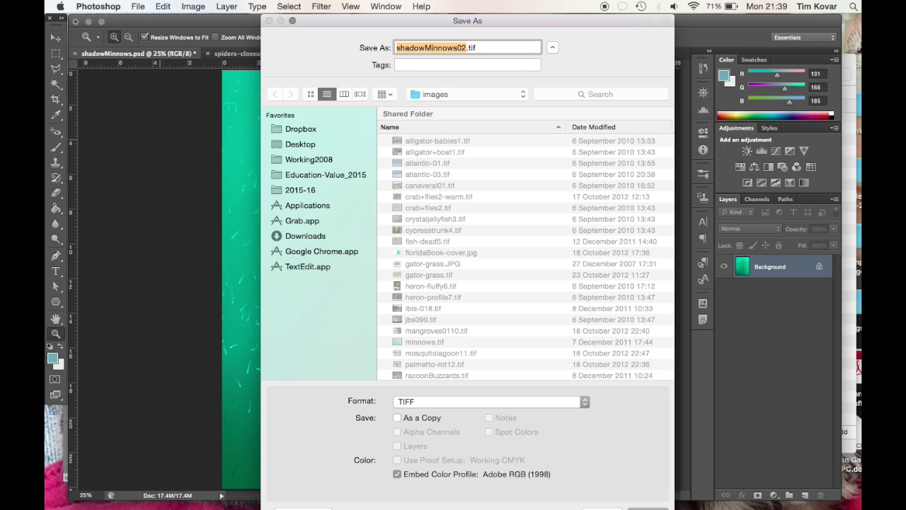
pyautogui.click(649, 507)
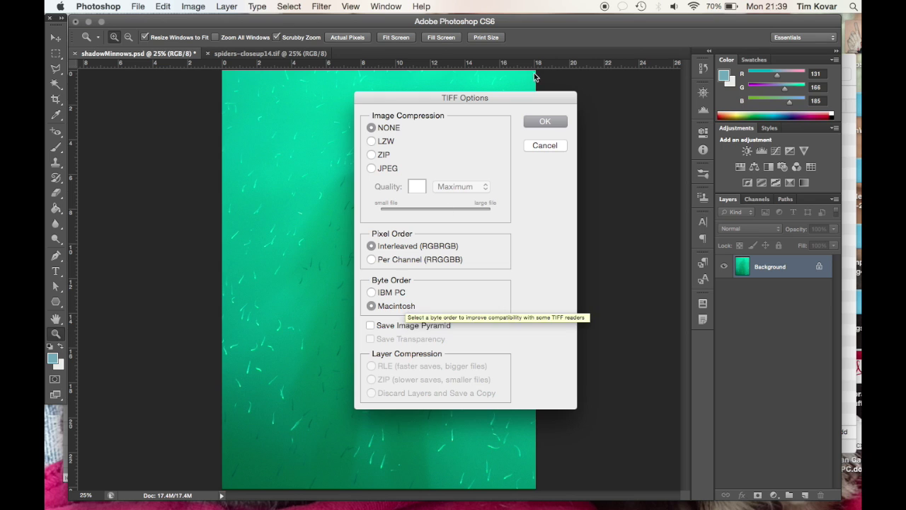
pyautogui.click(544, 122)
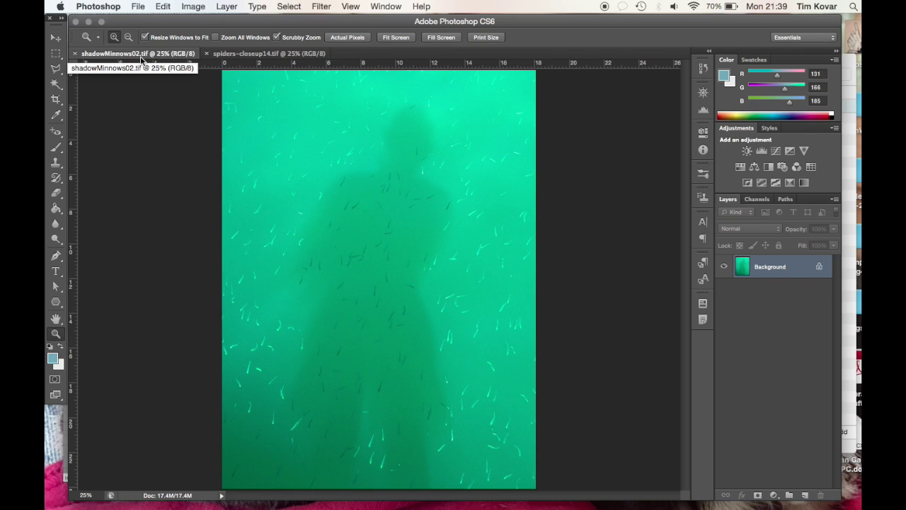
pyautogui.click(192, 6)
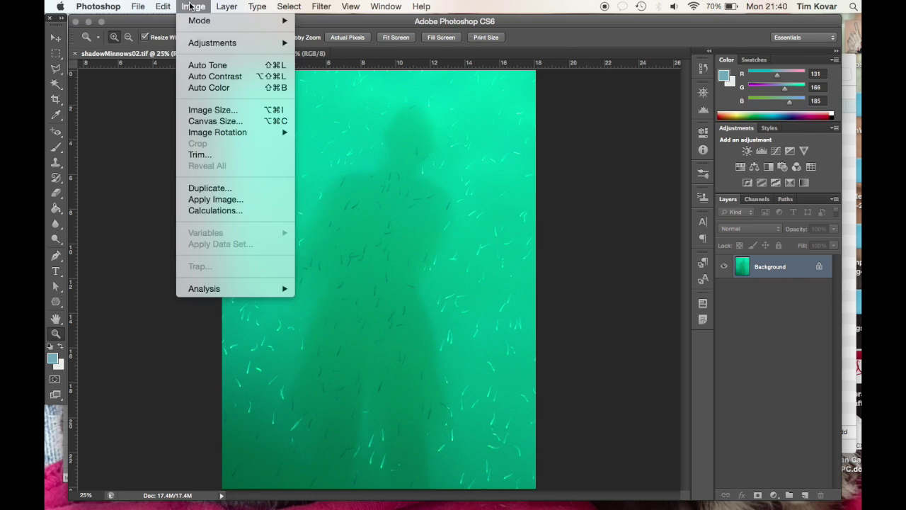
pyautogui.click(209, 111)
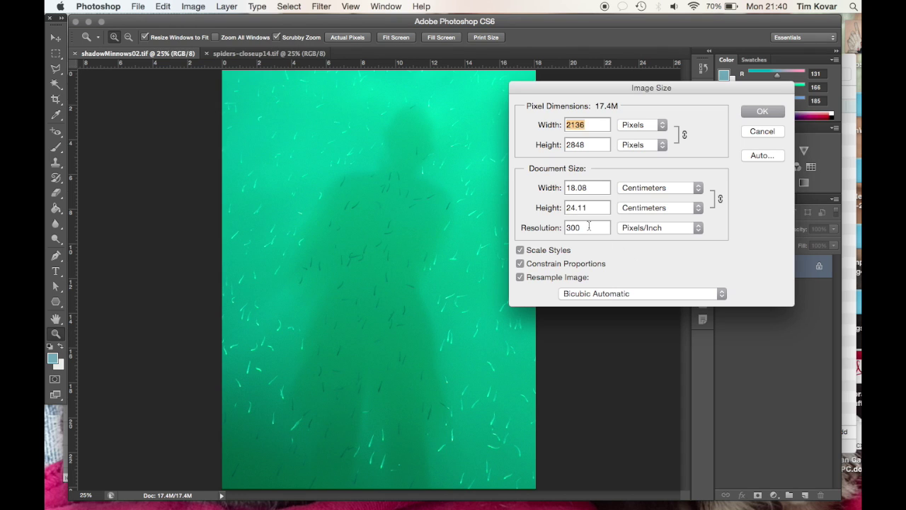
pyautogui.click(750, 113)
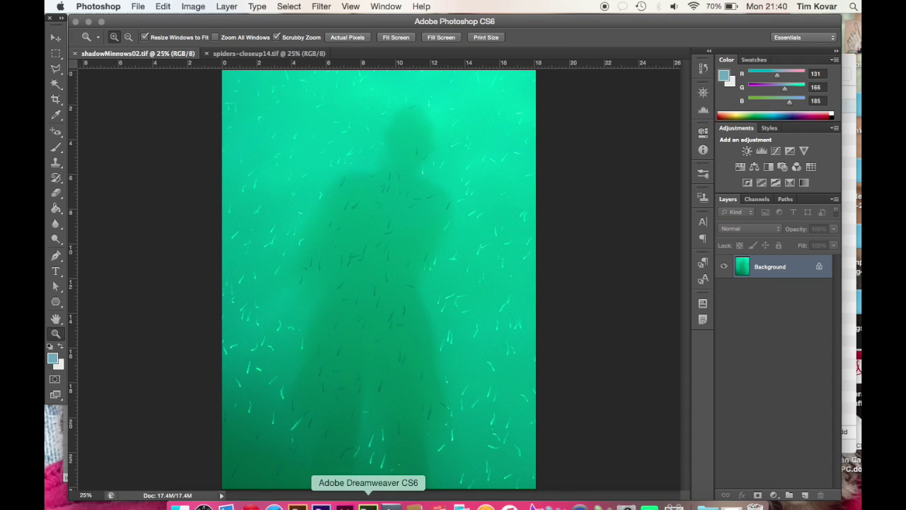
# In InDesign, select the empty cover frame and pick shadowMinnows02.tif from the images folder to place
pyautogui.click(345, 506)
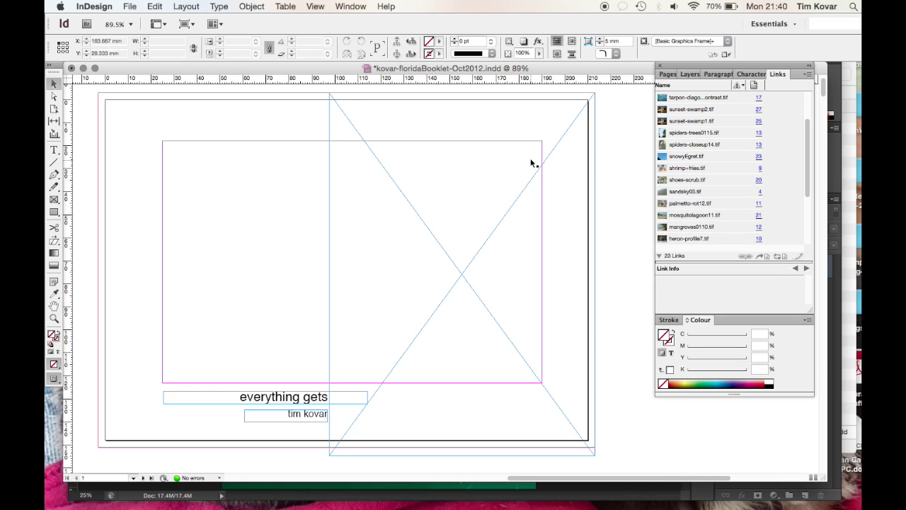
pyautogui.click(409, 253)
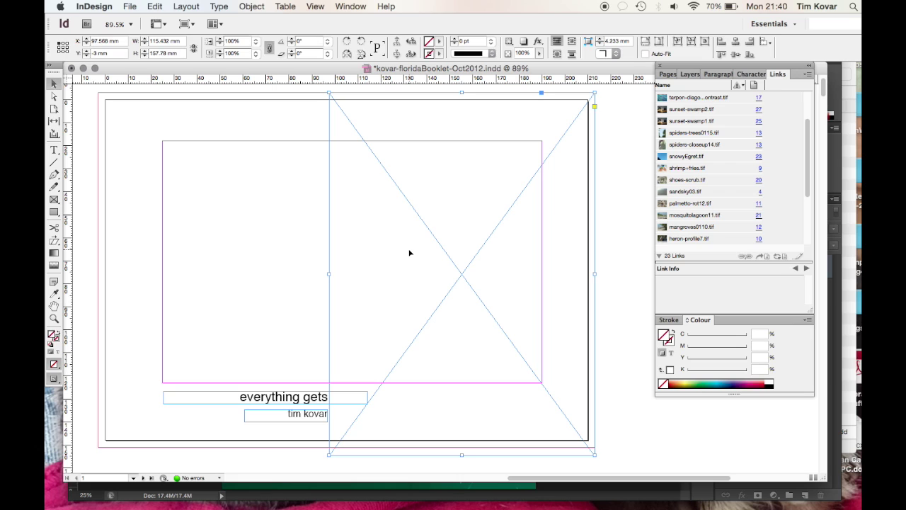
pyautogui.click(154, 7)
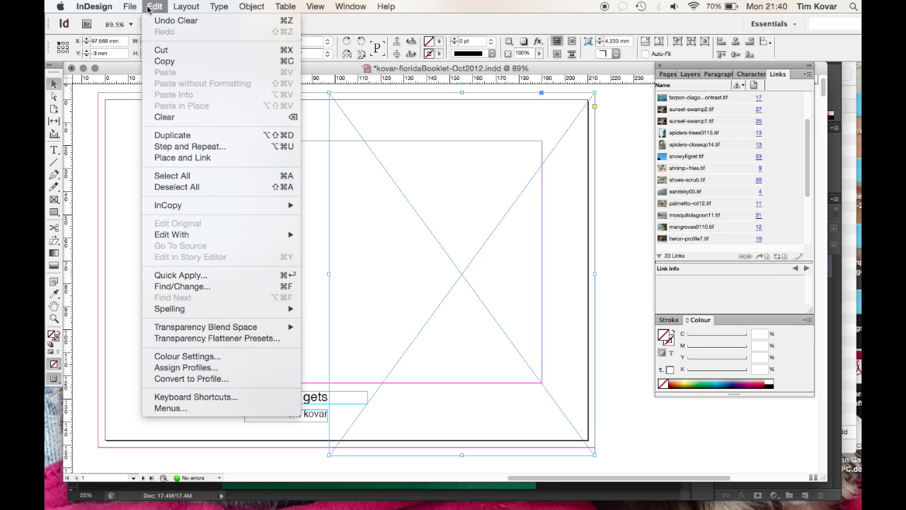
pyautogui.moveTo(131, 9)
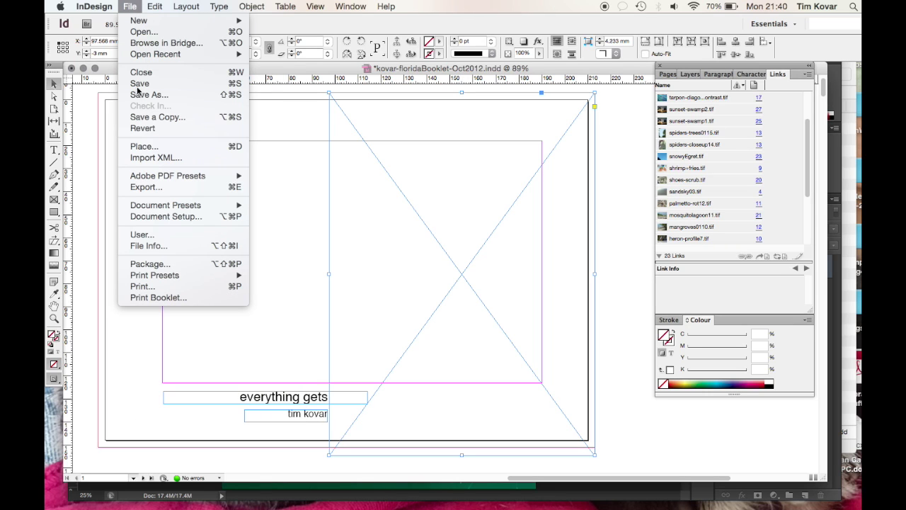
pyautogui.click(144, 145)
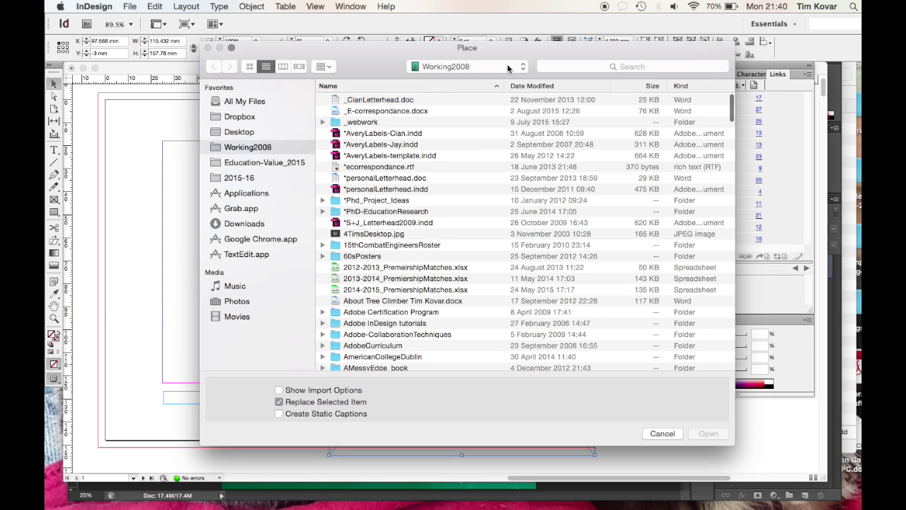
pyautogui.click(492, 67)
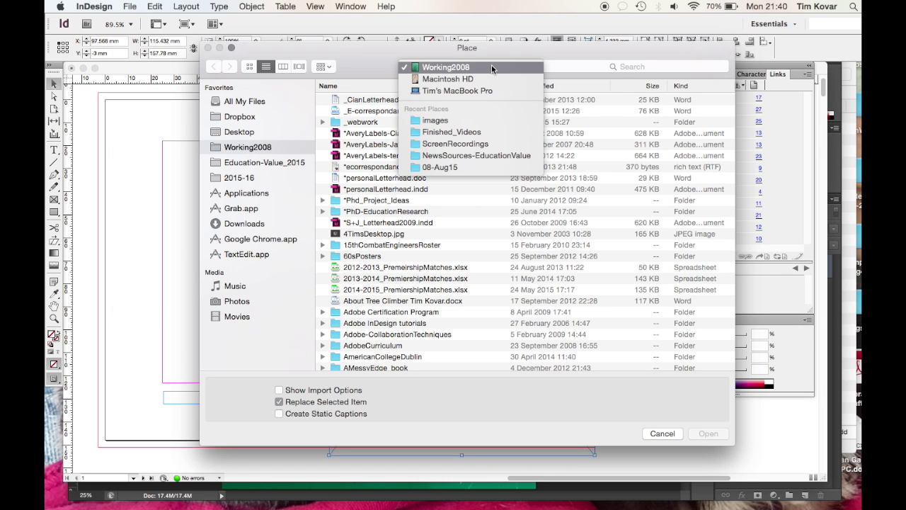
pyautogui.click(452, 122)
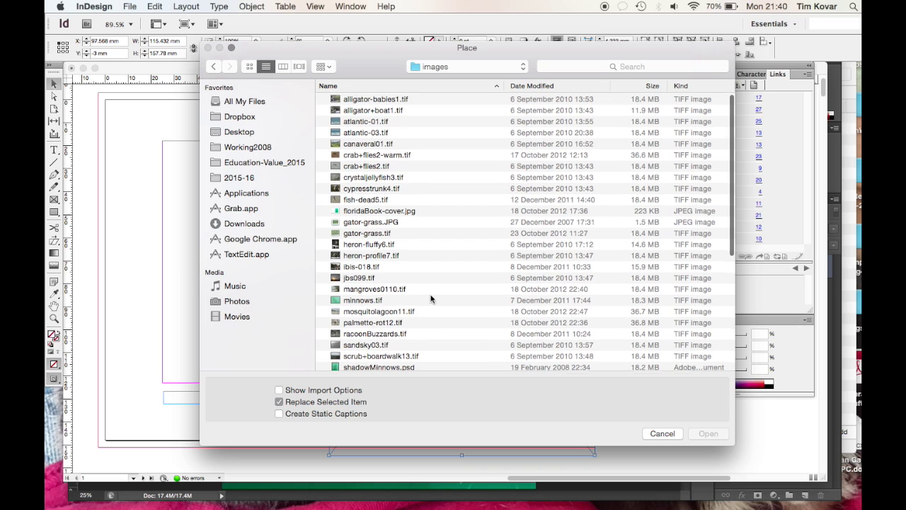
pyautogui.scroll(-3, 431, 298)
pyautogui.scroll(-3, 431, 298)
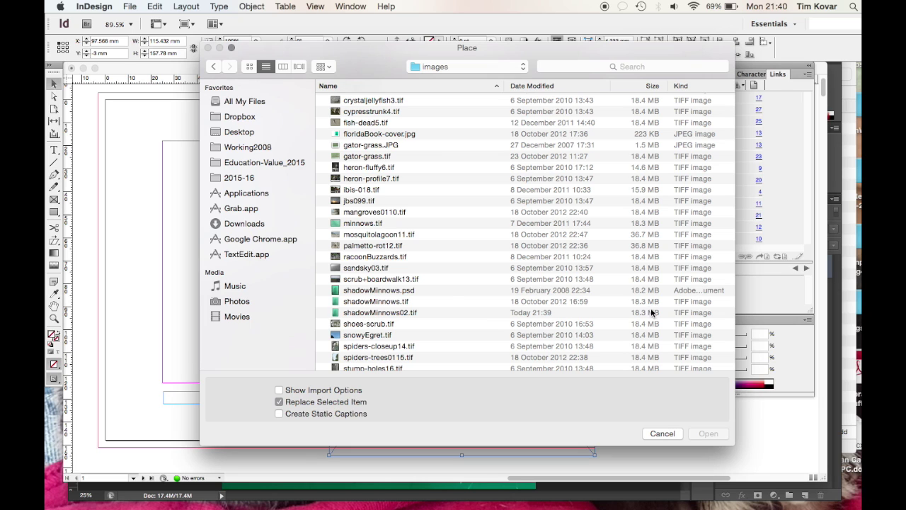
pyautogui.doubleClick(362, 312)
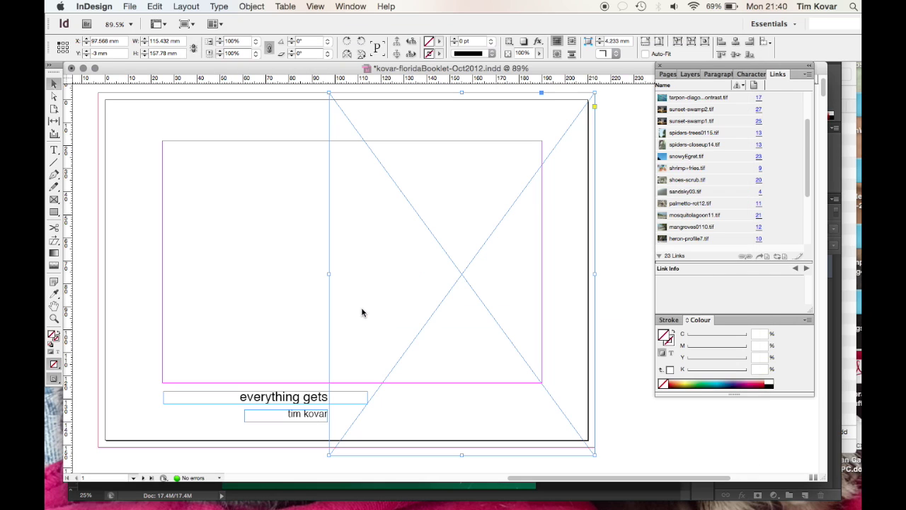
# Place shadowMinnows02.tif in the cover frame, reposition it, and trim the frame to the bleed
pyautogui.click(360, 308)
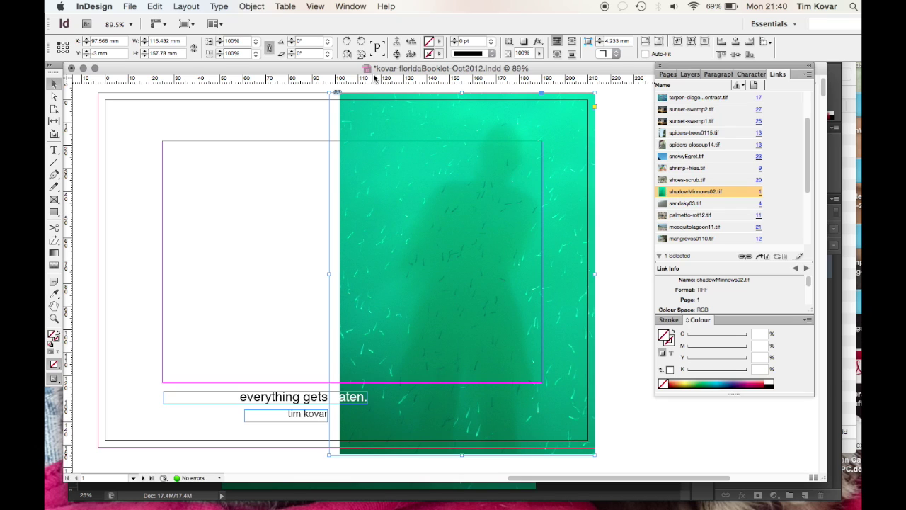
pyautogui.doubleClick(382, 146)
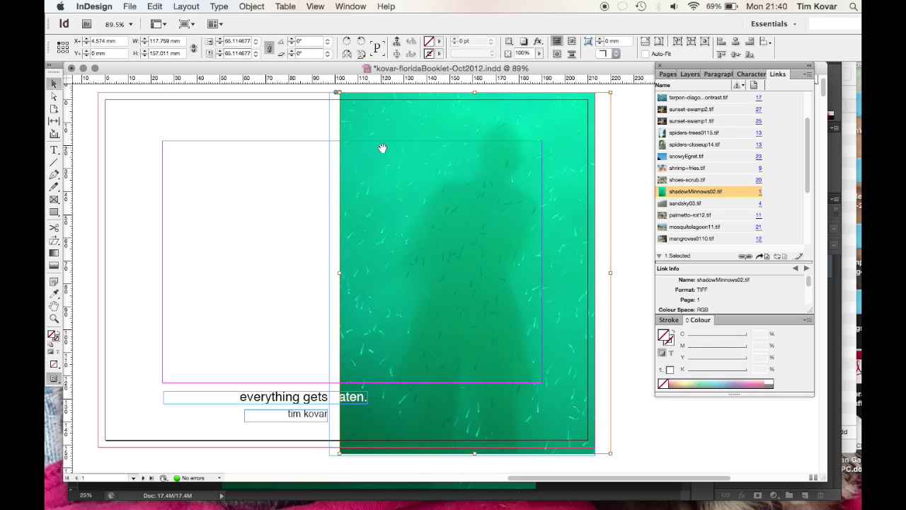
pyautogui.moveTo(429, 174); pyautogui.dragTo(423, 177)
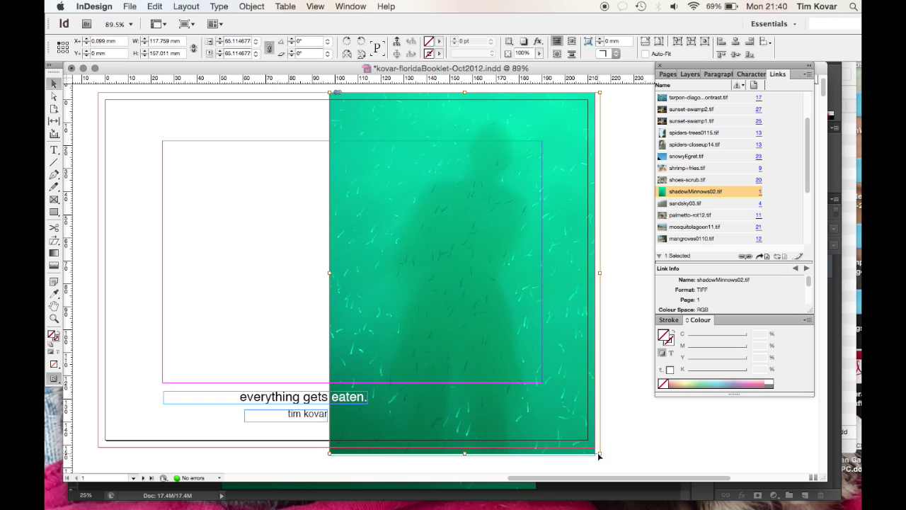
pyautogui.moveTo(600, 454); pyautogui.dragTo(601, 457)
pyautogui.click(624, 383)
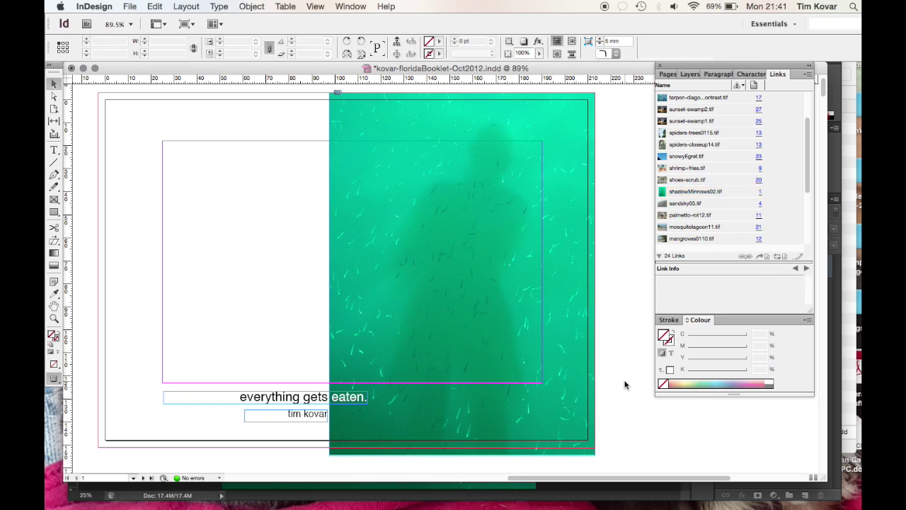
pyautogui.click(462, 453)
pyautogui.moveTo(462, 453); pyautogui.dragTo(463, 447)
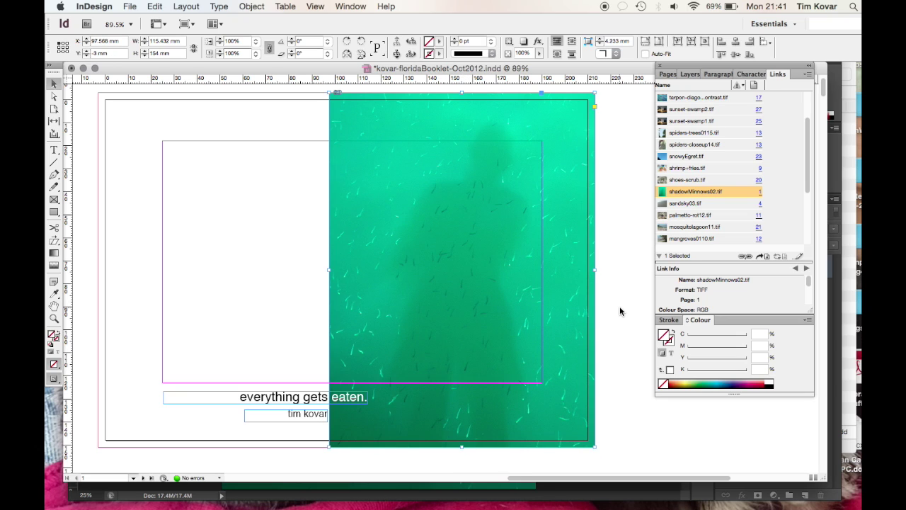